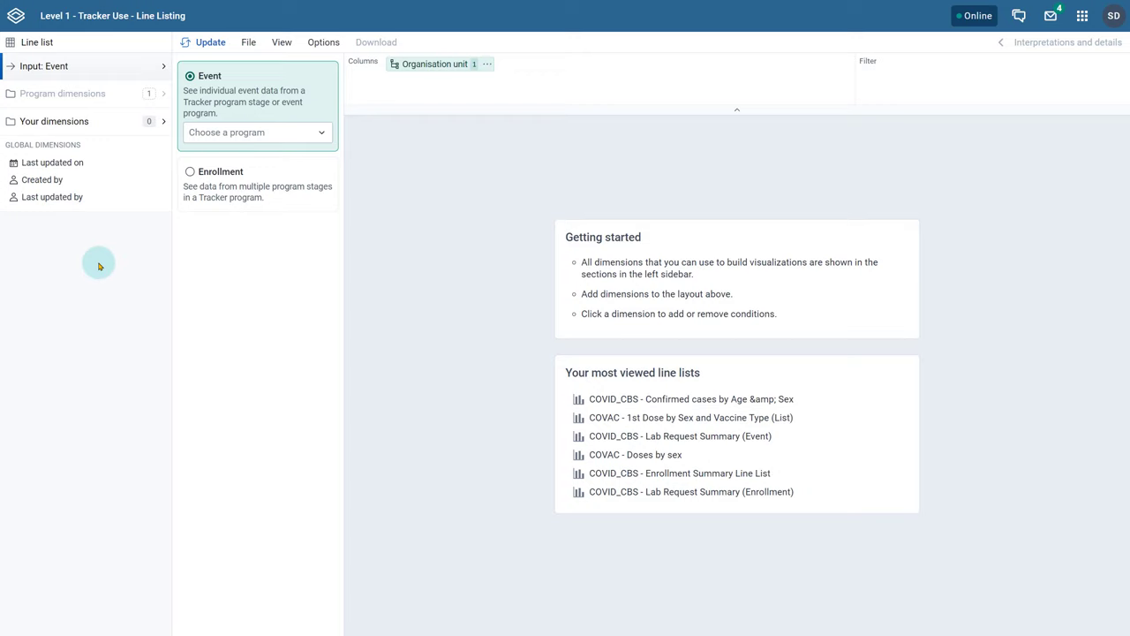
# Choose COVID-19 Case-based Surveillance as the program and select an organisation unit.
pyautogui.click(261, 132)
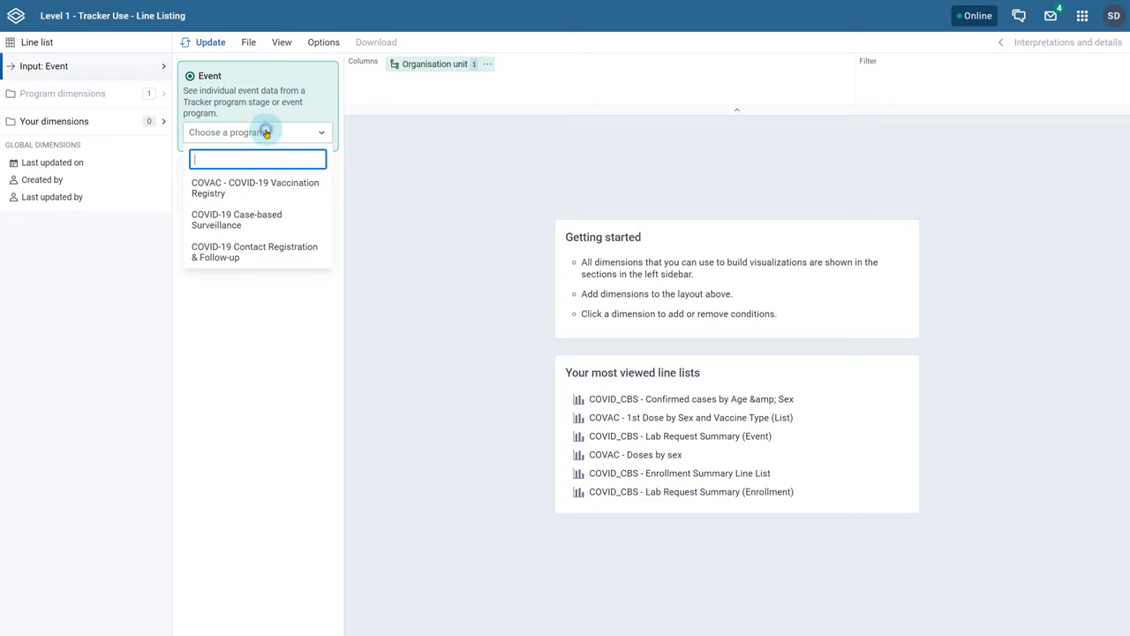
pyautogui.click(269, 215)
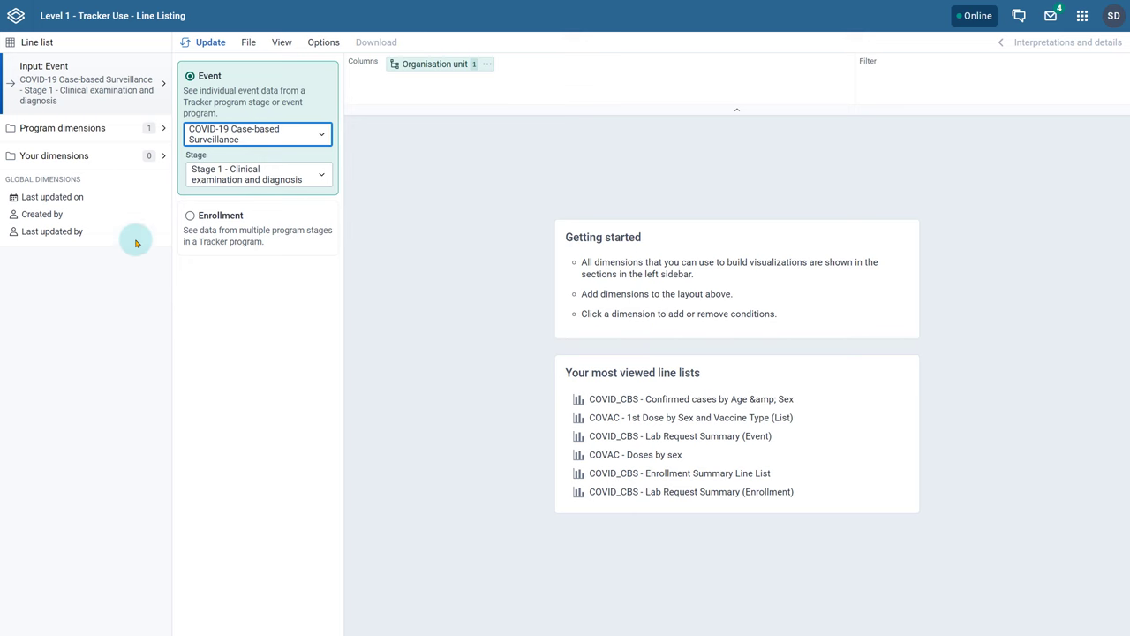
pyautogui.click(100, 133)
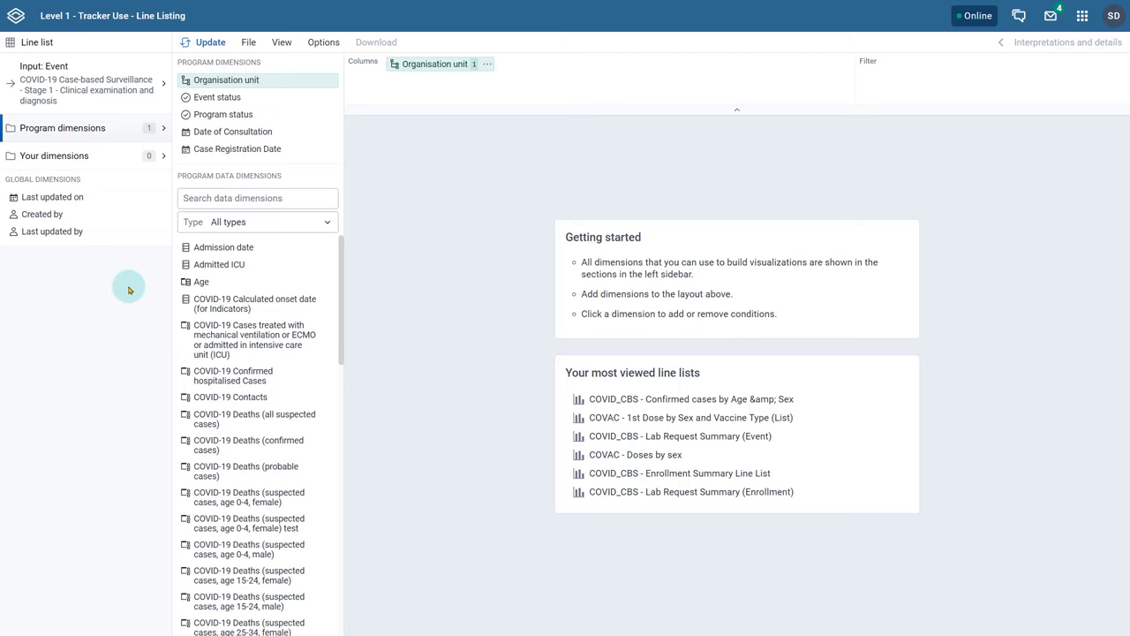
pyautogui.click(277, 80)
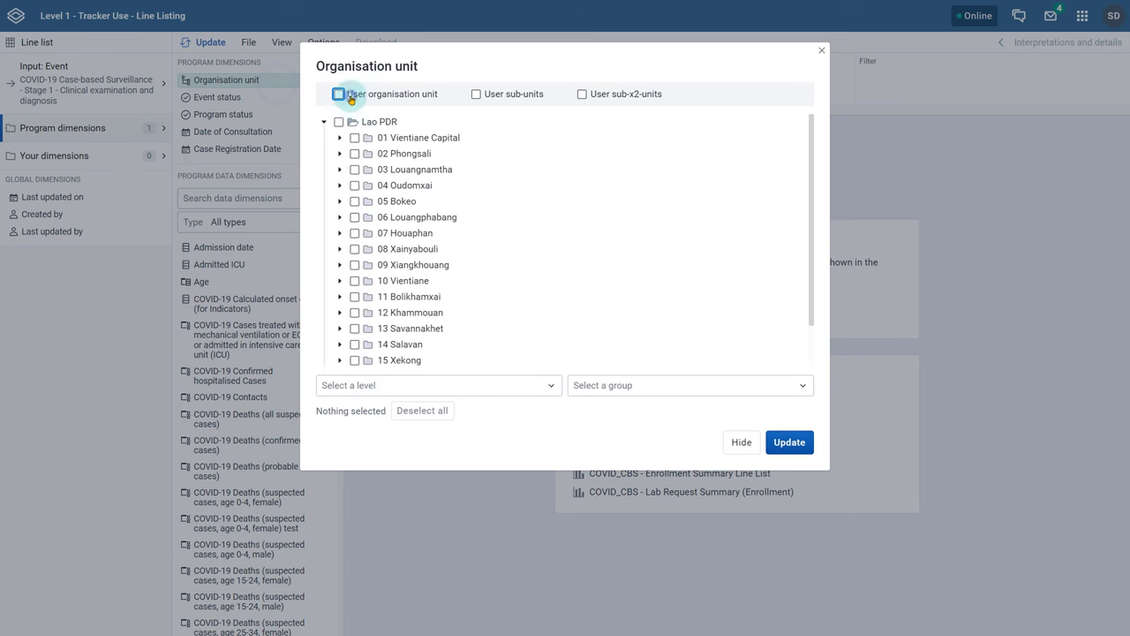
pyautogui.click(339, 122)
pyautogui.click(742, 444)
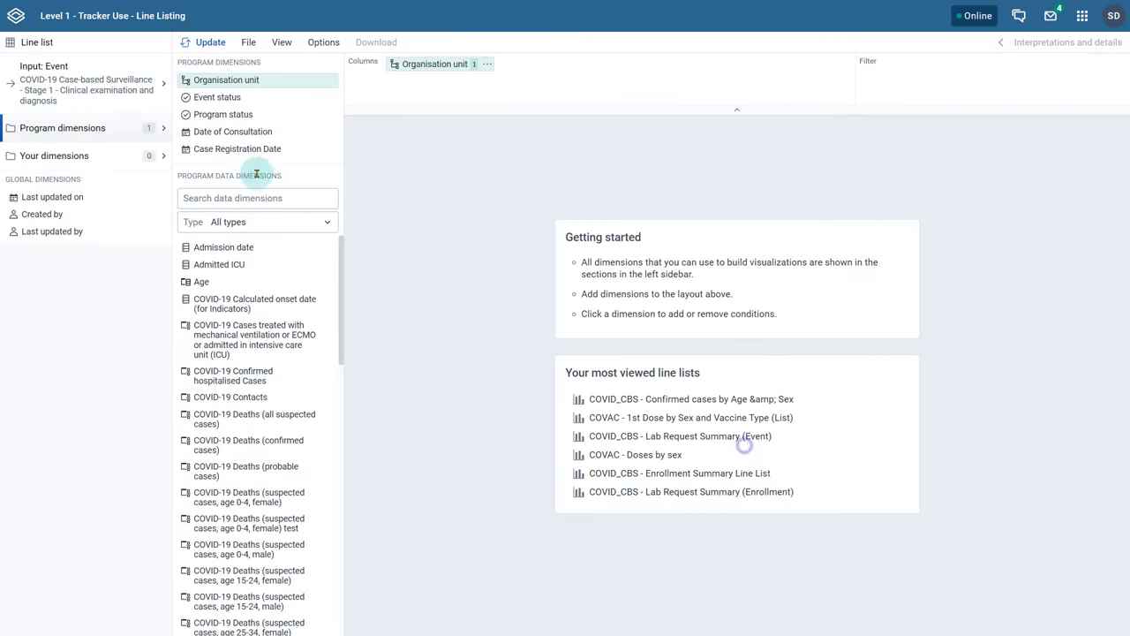
# Add Case Registration Date with a yearly period as a column.
pyautogui.click(247, 150)
pyautogui.click(397, 181)
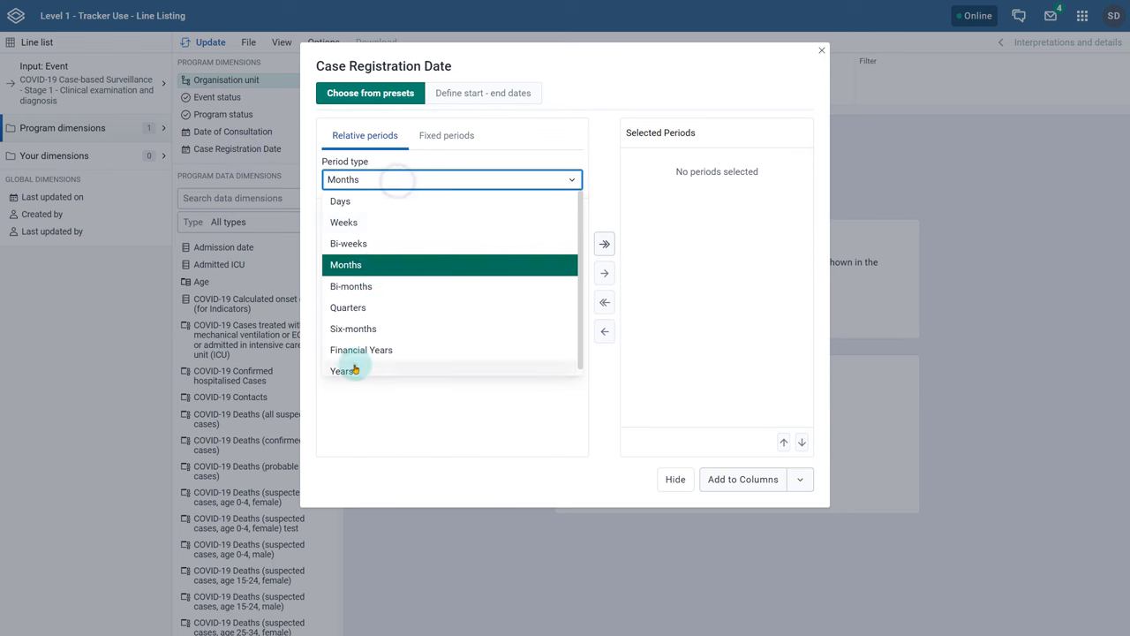
pyautogui.click(343, 370)
pyautogui.doubleClick(345, 212)
pyautogui.click(737, 480)
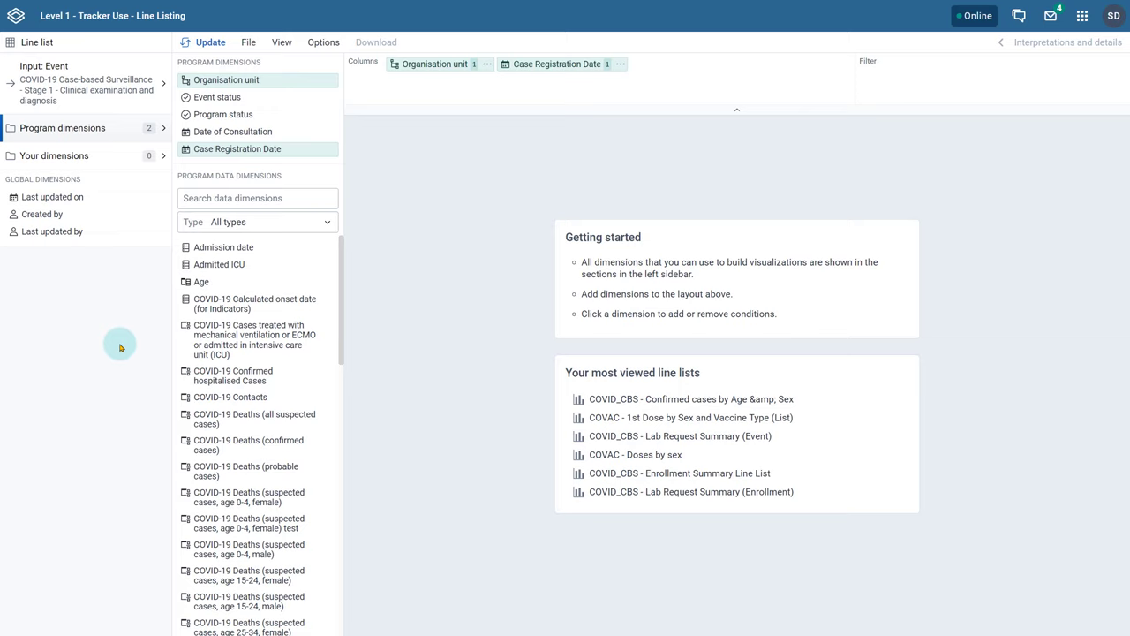
# Add program attributes First Name, Surname and Sex as columns.
pyautogui.click(293, 219)
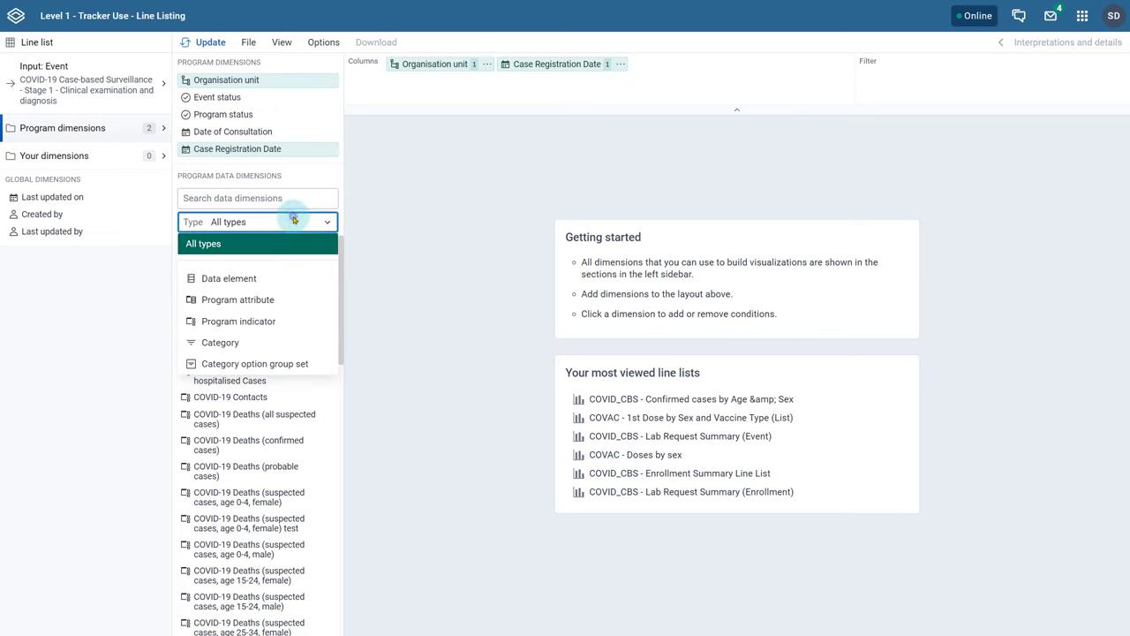
pyautogui.click(264, 301)
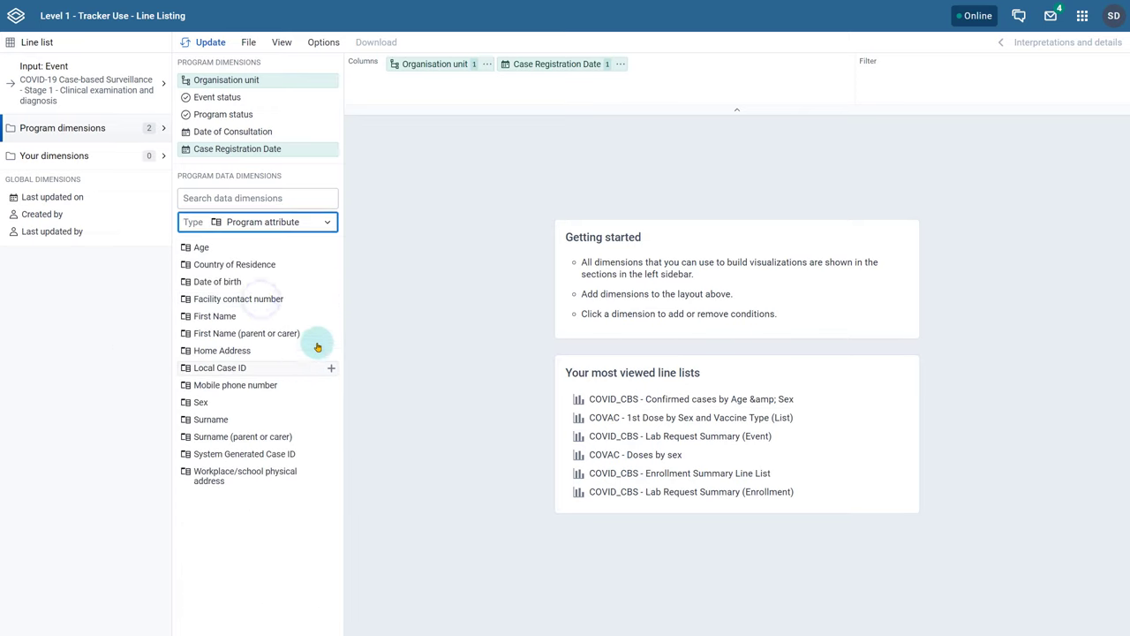
pyautogui.click(326, 317)
pyautogui.click(326, 422)
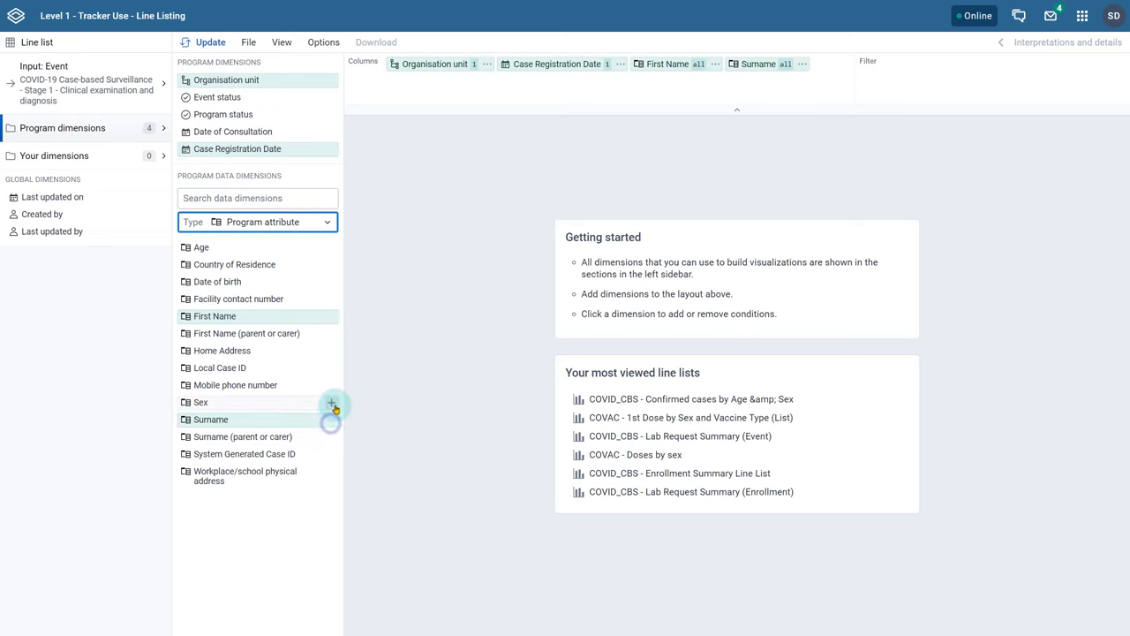
pyautogui.click(330, 402)
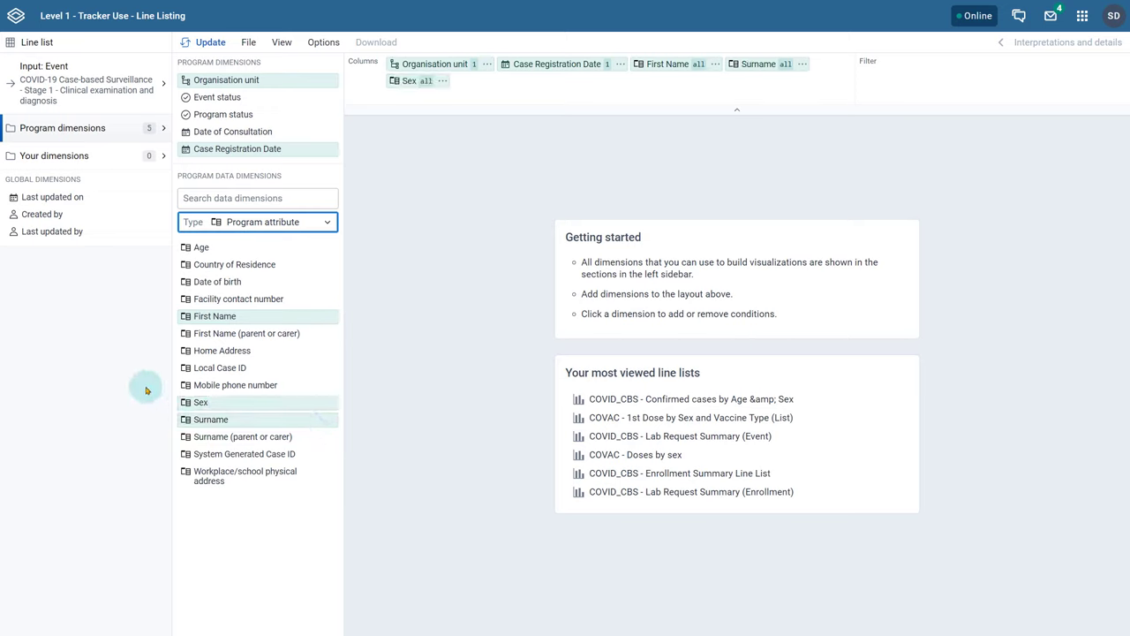
# Add data element Sign/Symptoms Fever as a column, limited to Yes.
pyautogui.click(308, 222)
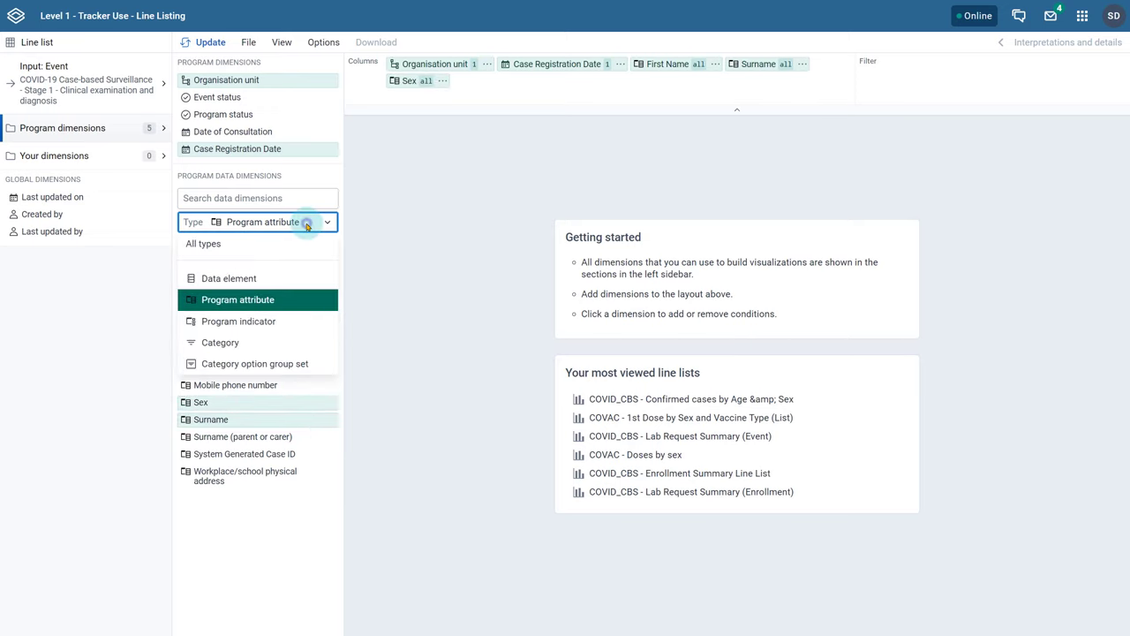
pyautogui.click(208, 277)
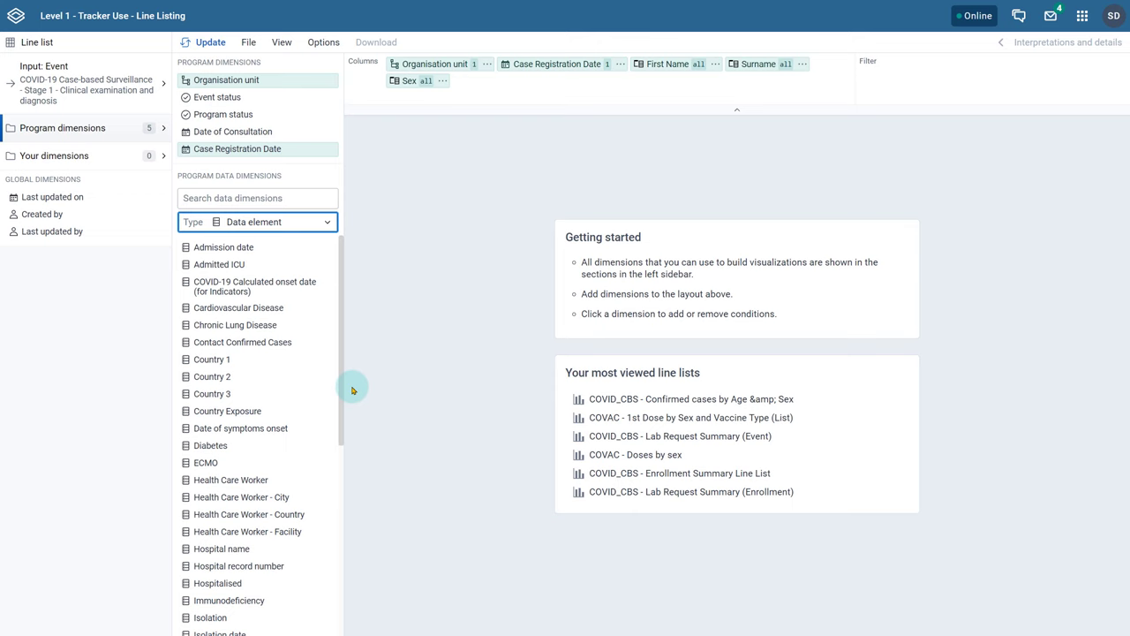
pyautogui.moveTo(342, 383); pyautogui.dragTo(330, 565)
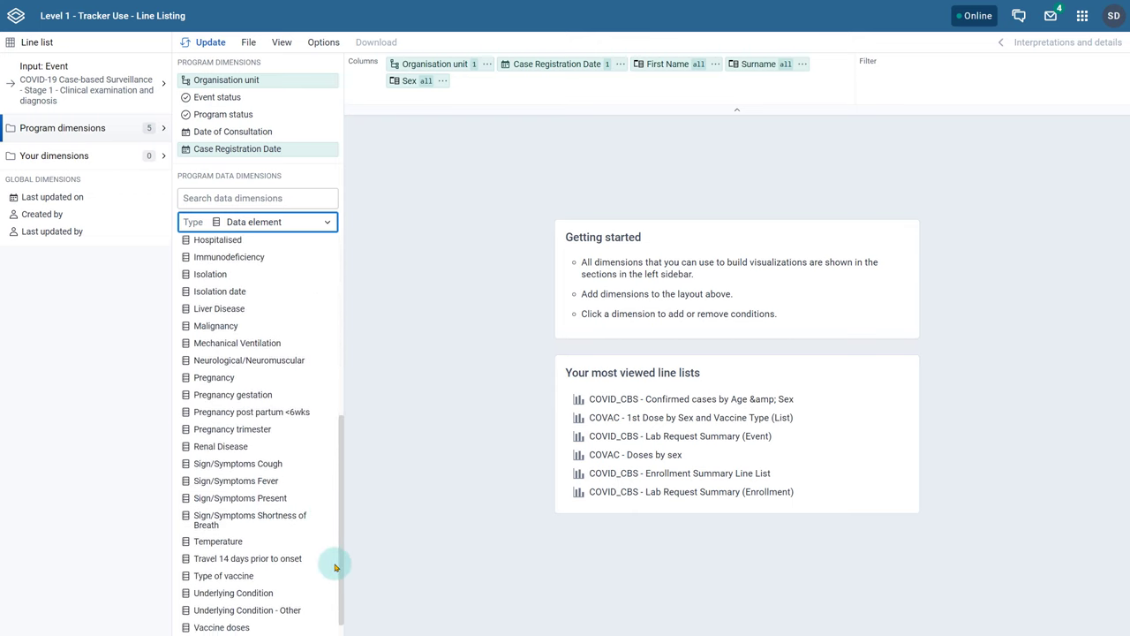
pyautogui.click(298, 484)
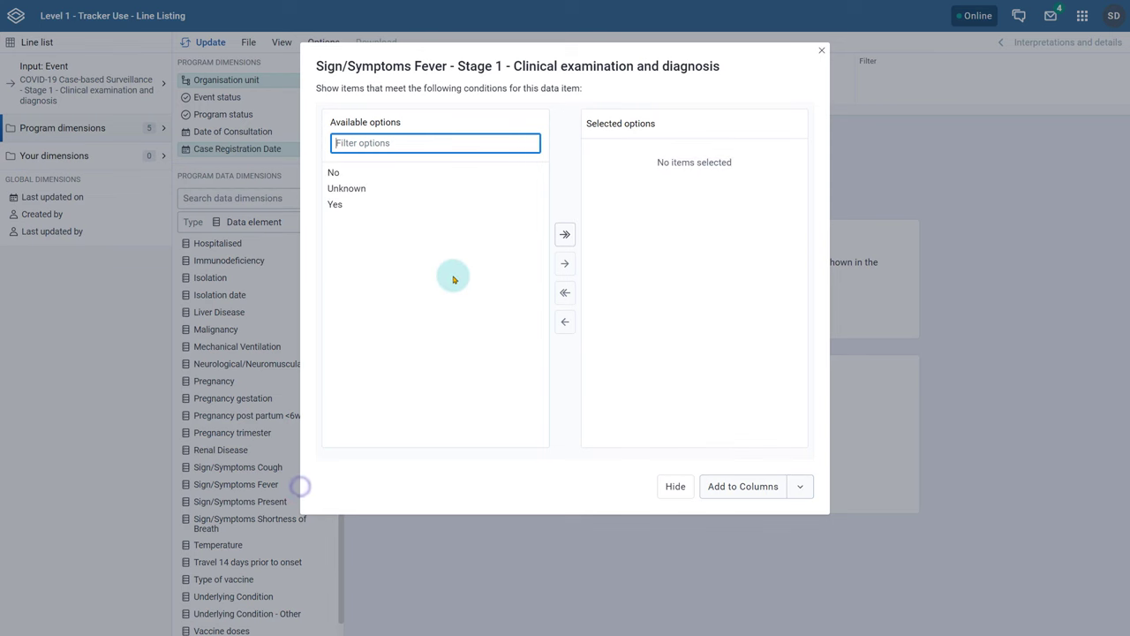
pyautogui.doubleClick(382, 207)
pyautogui.click(727, 485)
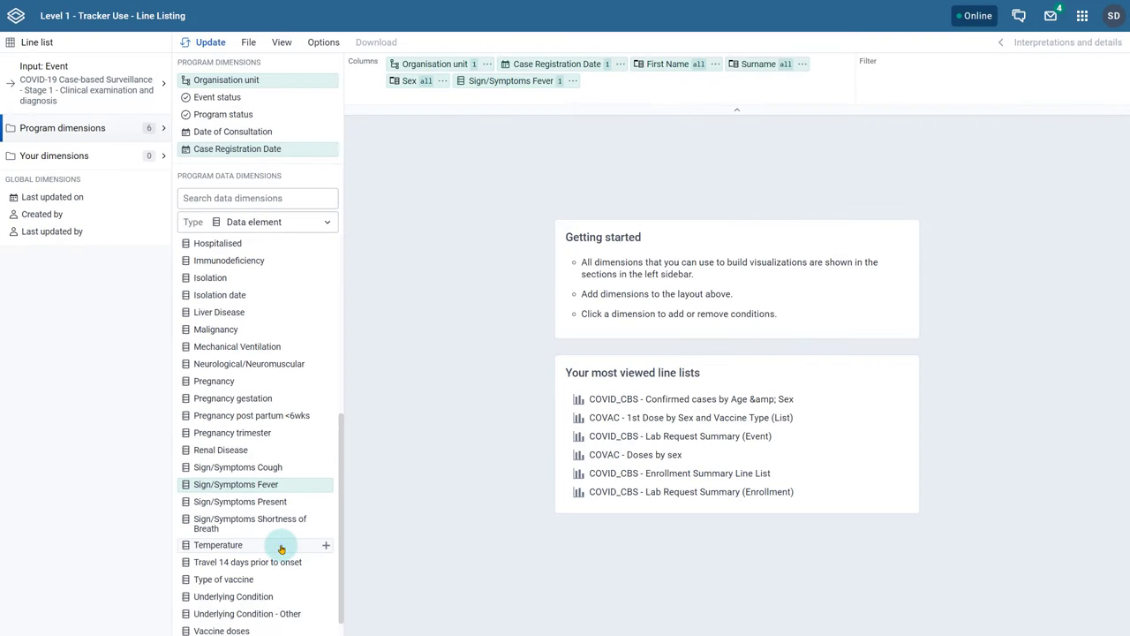
# Add Temperature as a column with the condition 'is not empty'.
pyautogui.click(280, 543)
pyautogui.click(380, 143)
pyautogui.click(387, 118)
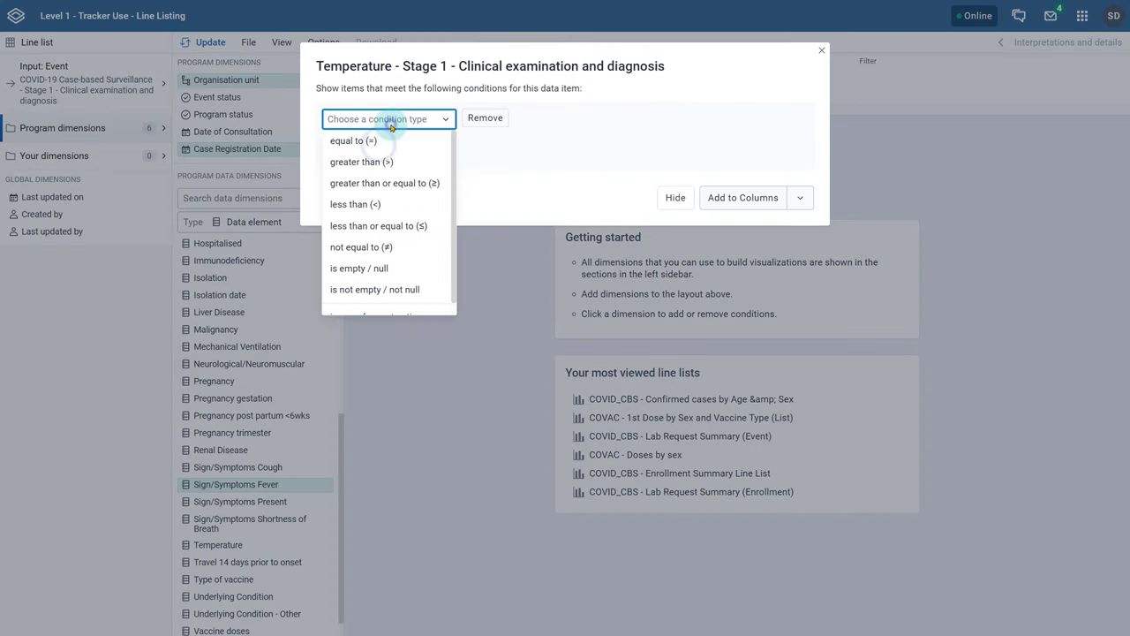
pyautogui.click(395, 289)
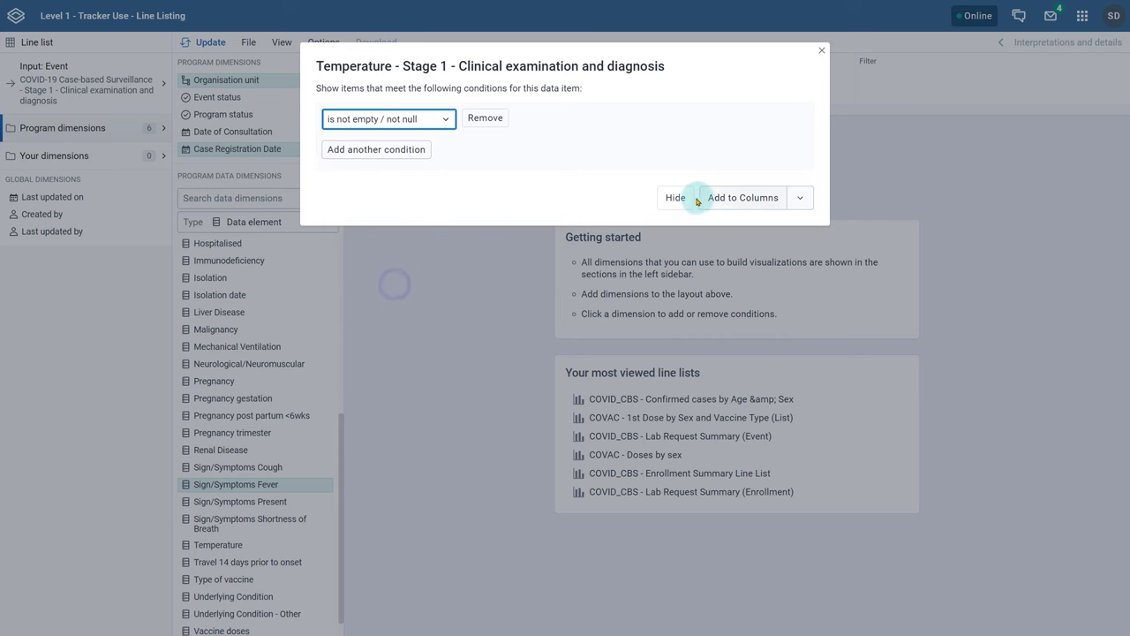
pyautogui.click(726, 197)
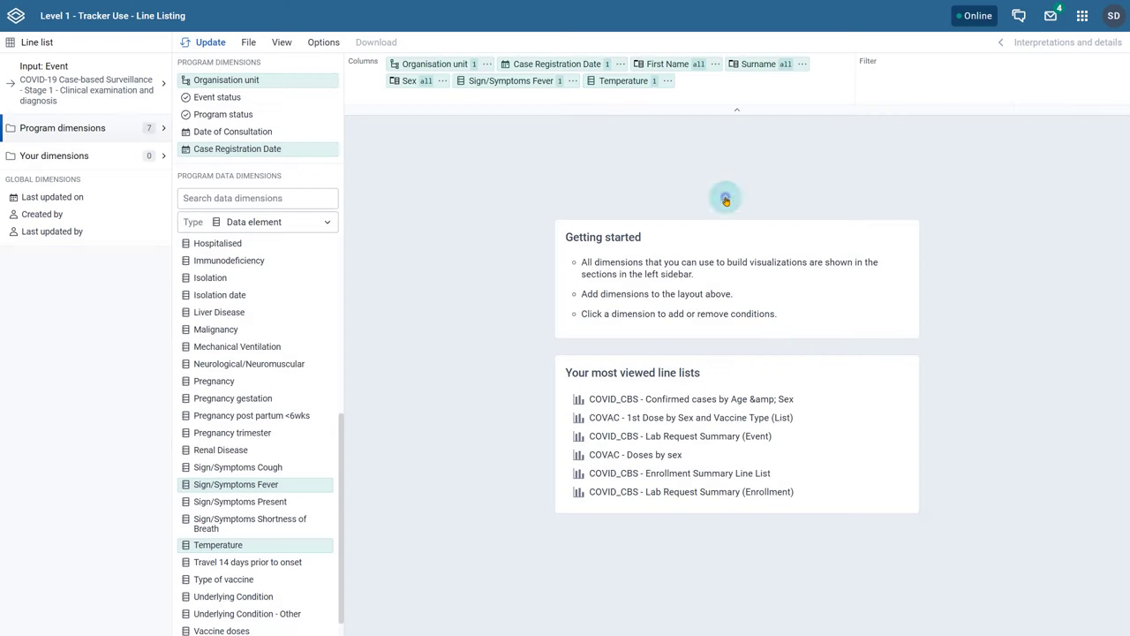
# Update to display the seven-column line list of COVID-19 fever cases, then open Options.
pyautogui.click(202, 41)
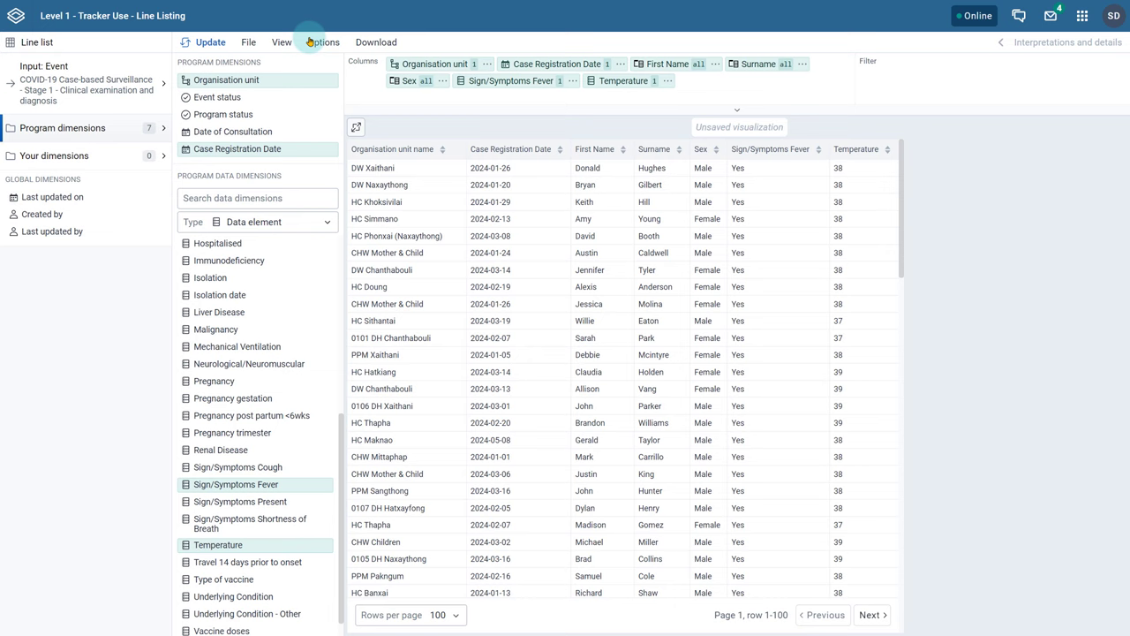
pyautogui.click(323, 42)
# On the Legend tab, turn on 'Use a legend for table cell colors'.
pyautogui.click(332, 113)
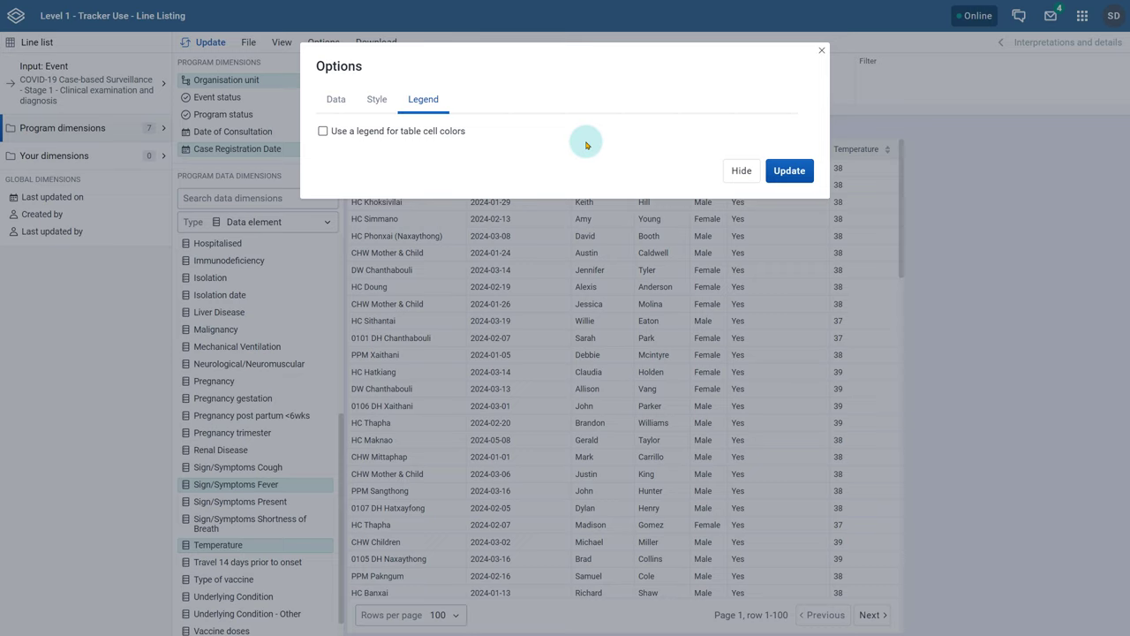
pyautogui.click(322, 131)
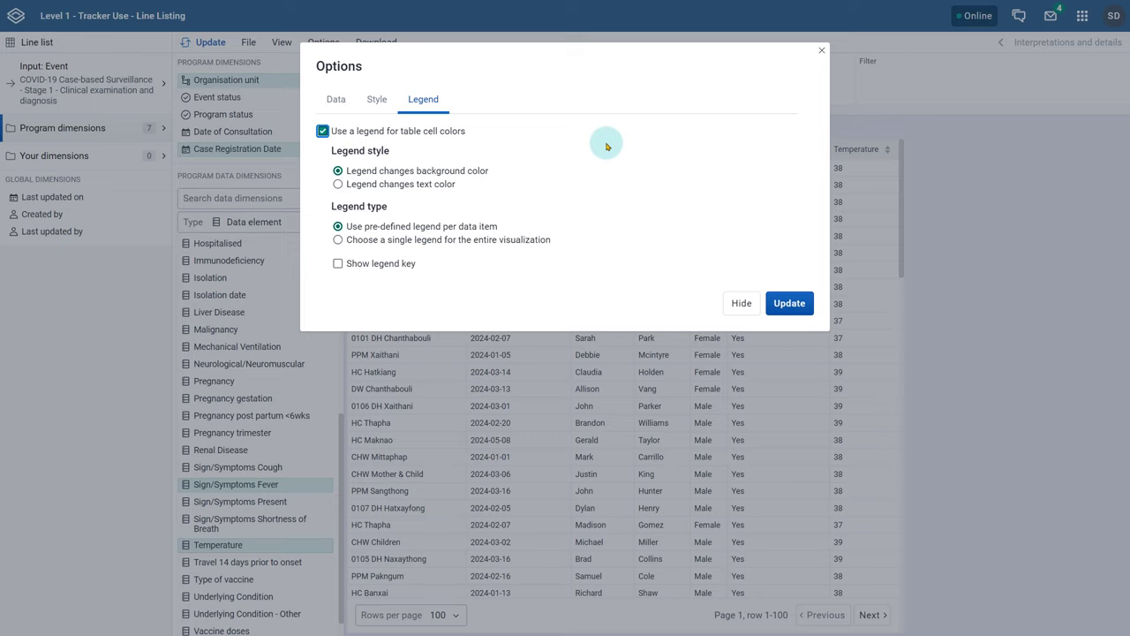
# Use the single Fever legend for the whole list, show its legend key, and apply.
pyautogui.click(337, 239)
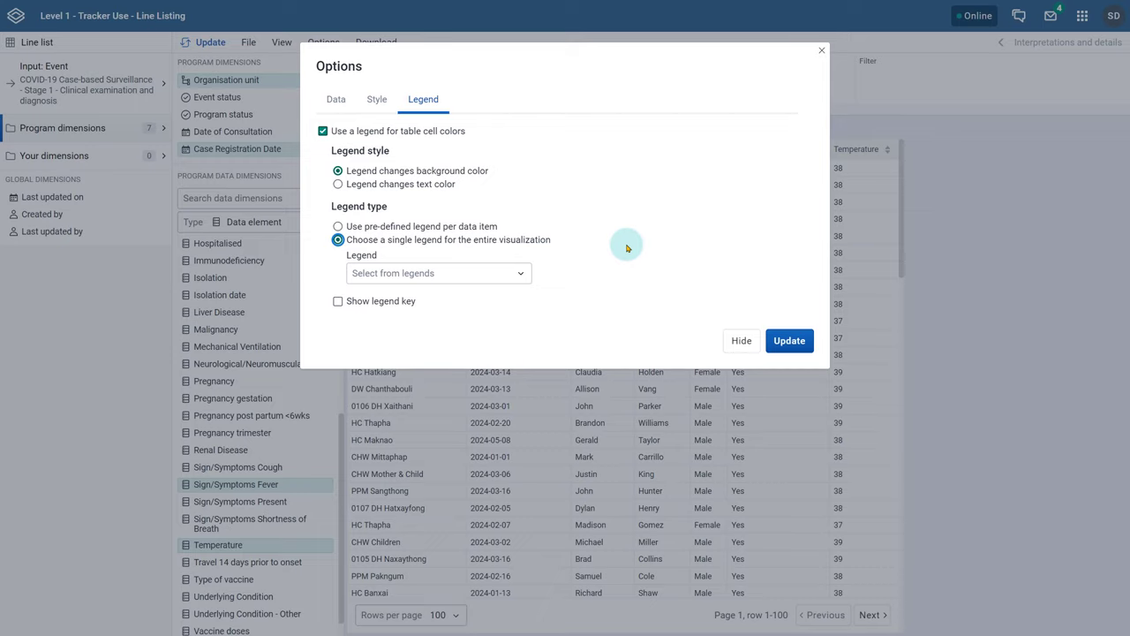
pyautogui.click(514, 272)
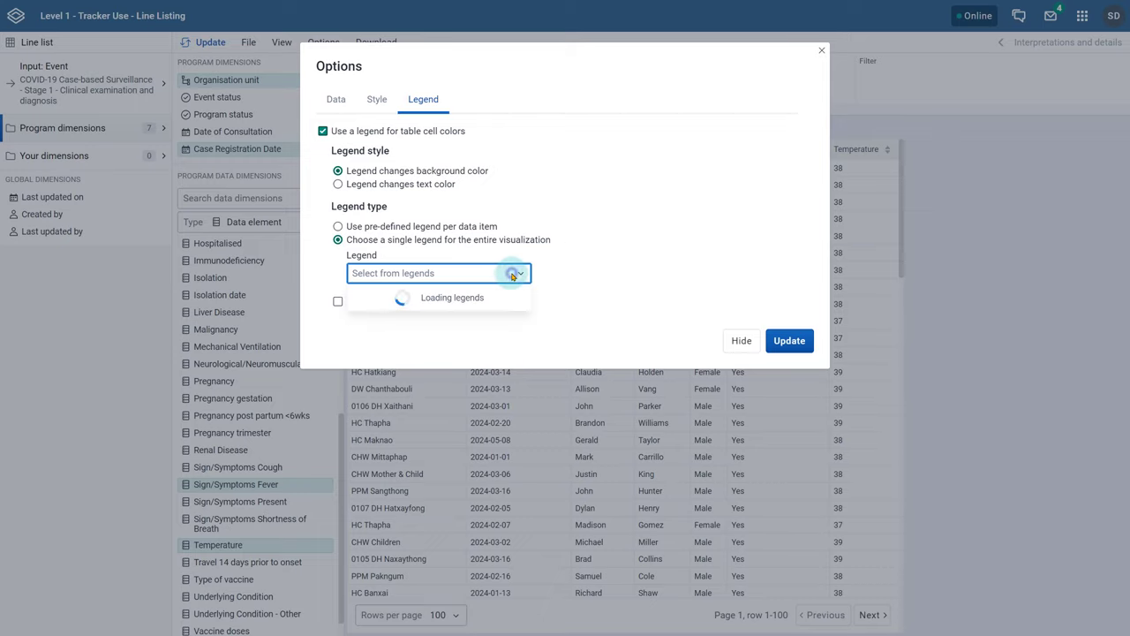
pyautogui.click(444, 336)
pyautogui.click(541, 305)
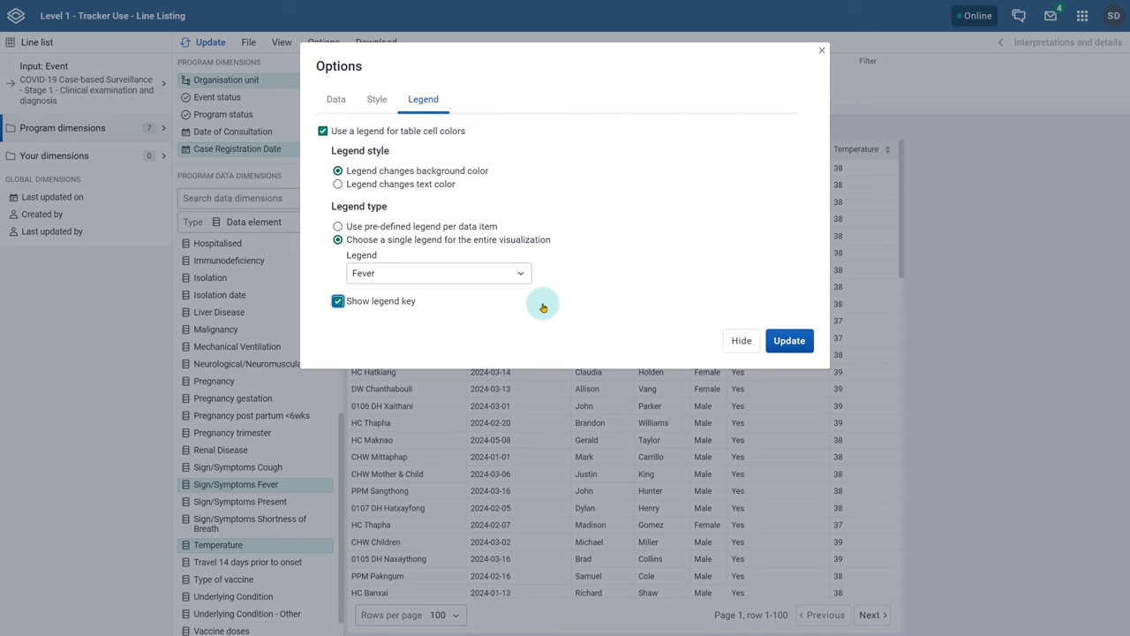
pyautogui.click(788, 341)
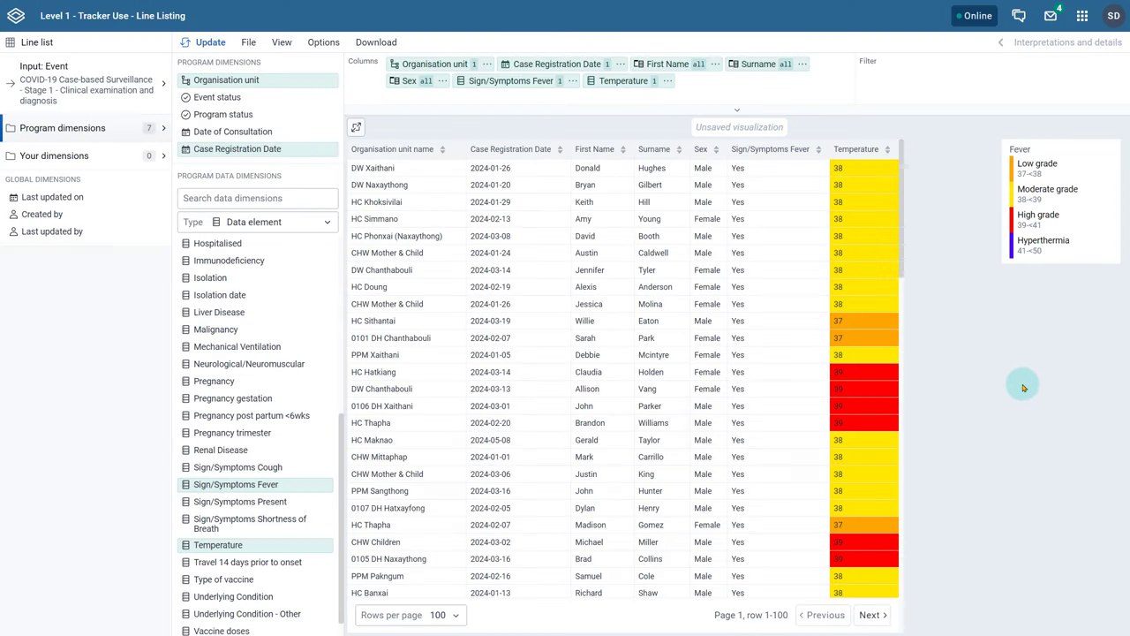